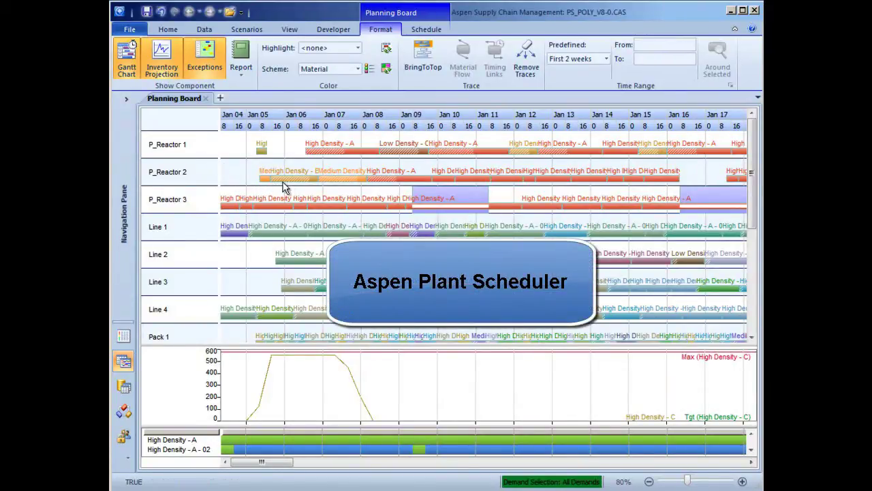
# - Select the first High Density - A activity on P_Reactor 1, then chart High Density - A - 02 from the first Line 1 activity
pyautogui.click(360, 154)
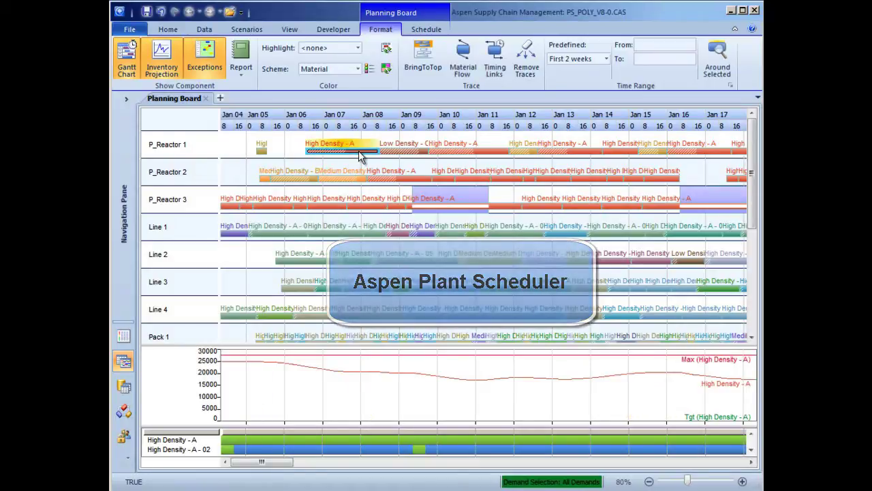
pyautogui.click(242, 235)
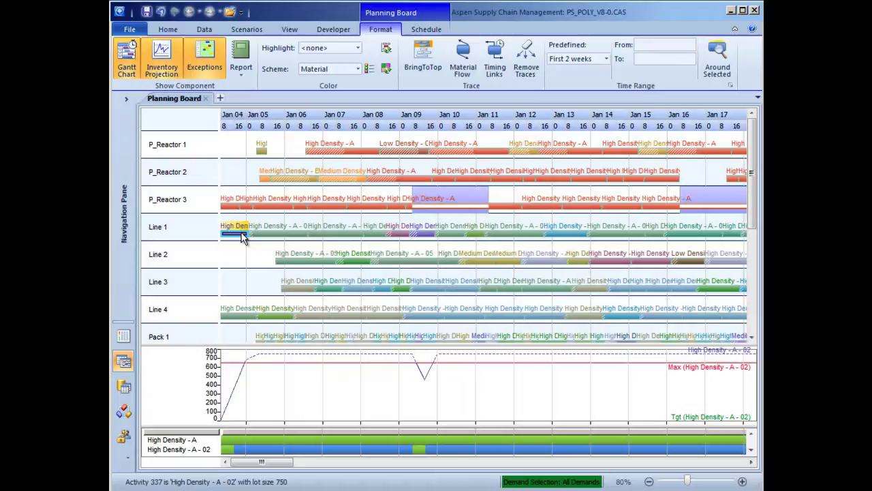
# - Highlight Frozen Activities, scroll demand to April, and inspect the -900.1 shortfall on 04/04/10
pyautogui.click(358, 49)
pyautogui.click(349, 133)
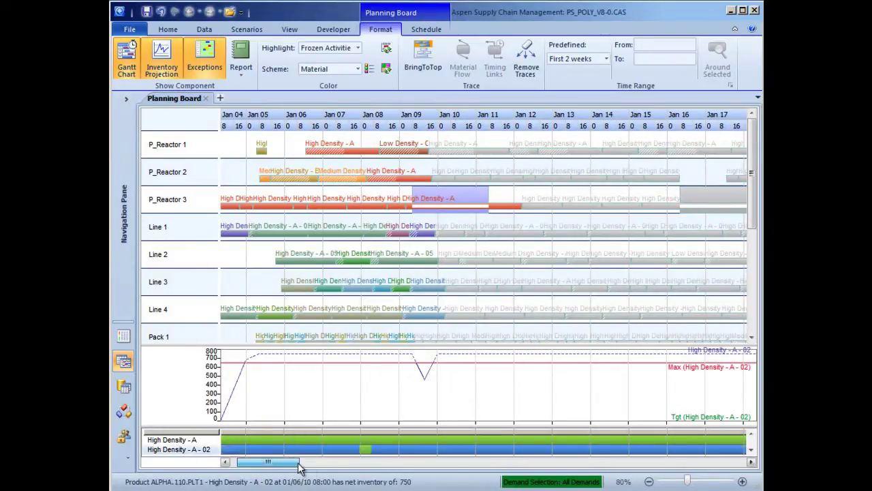
pyautogui.moveTo(293, 462); pyautogui.dragTo(662, 470)
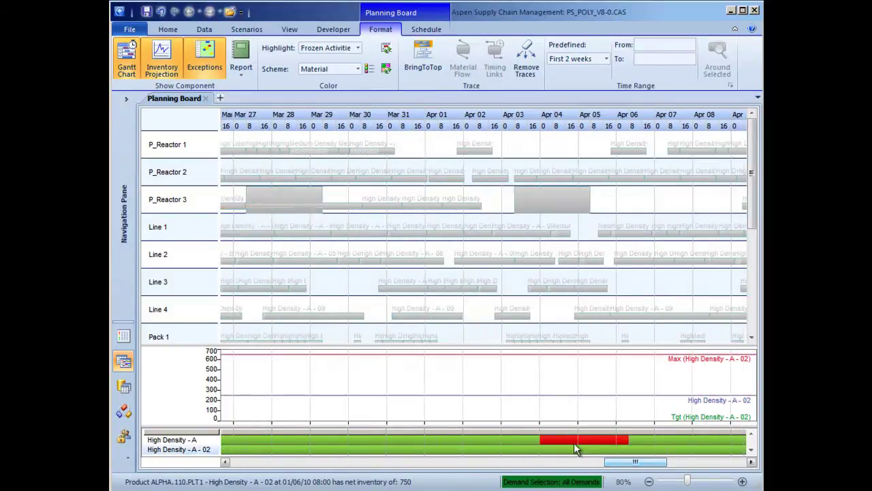
pyautogui.click(571, 443)
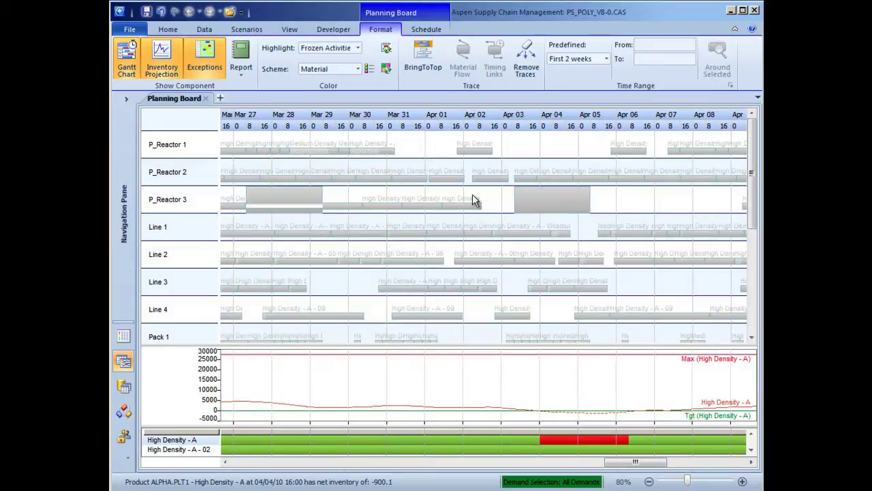
# - Open the exception Inventory Tile Panel with full-range charts and the Glider Line turned on
pyautogui.click(427, 29)
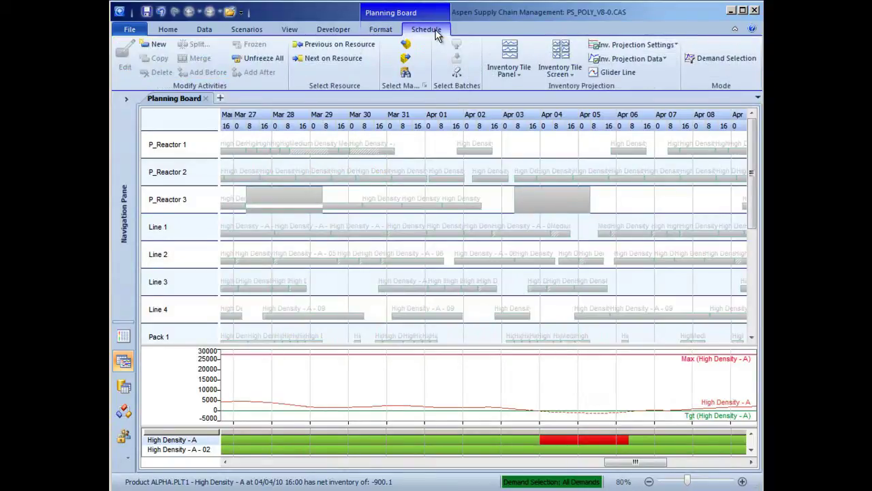
pyautogui.click(523, 87)
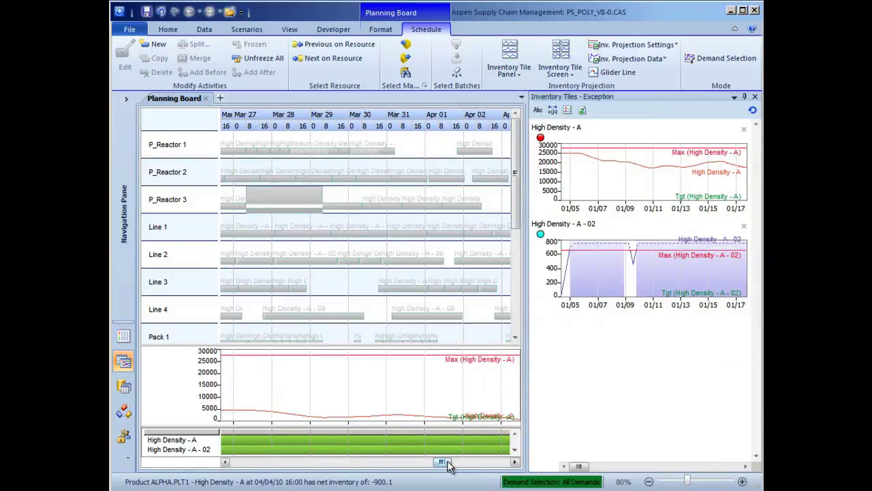
pyautogui.moveTo(446, 463); pyautogui.dragTo(238, 472)
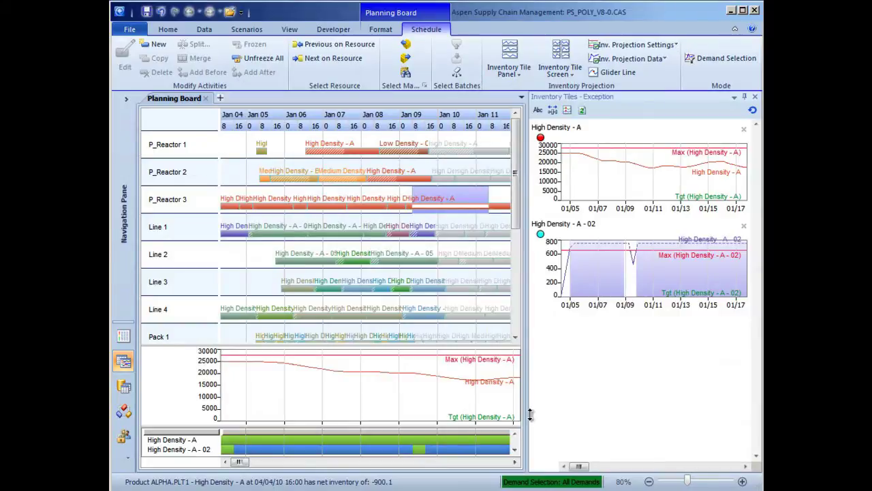
pyautogui.click(552, 110)
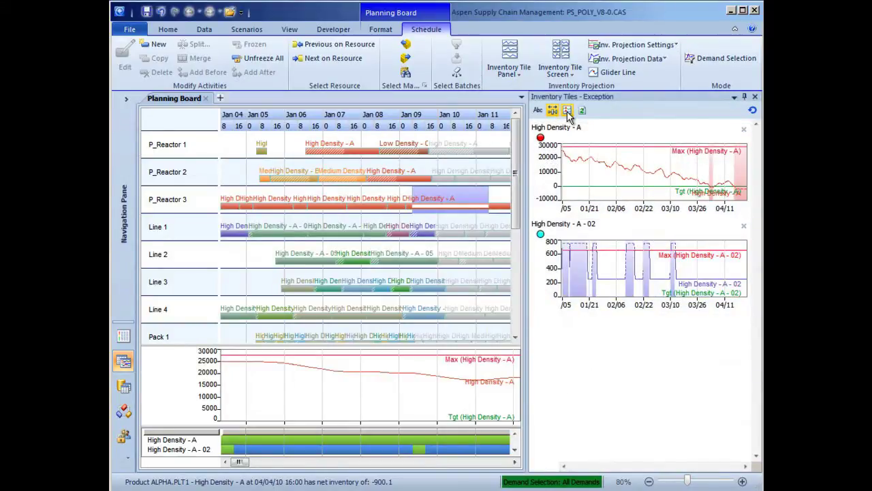
pyautogui.click(568, 113)
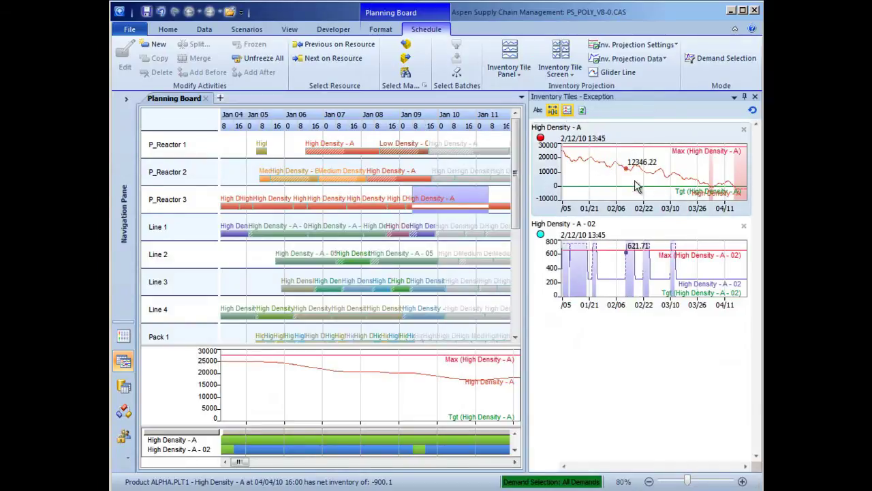
# - Chart High Density - A - 02 and High Density - A from the tiles, then auto-hide the panel
pyautogui.click(585, 253)
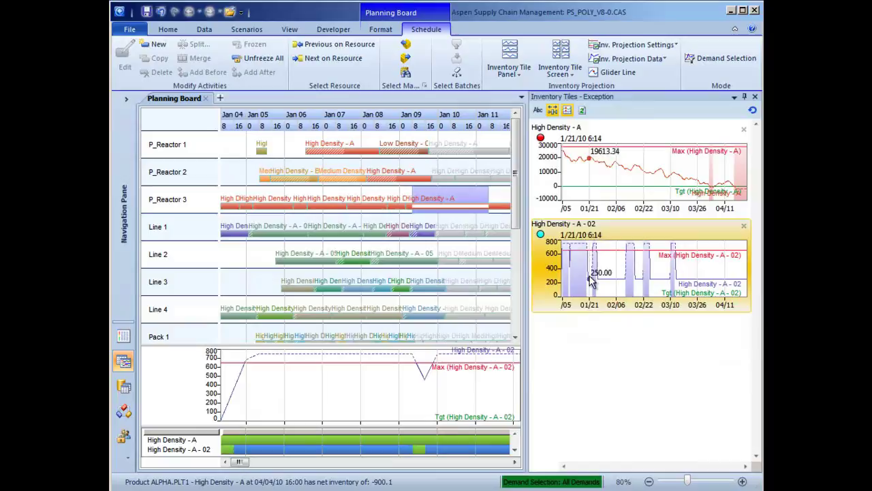
pyautogui.click(621, 171)
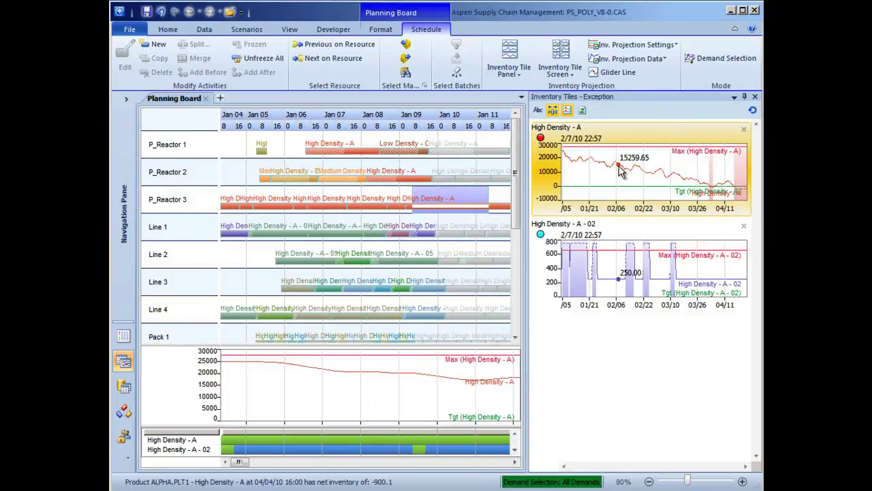
pyautogui.click(744, 98)
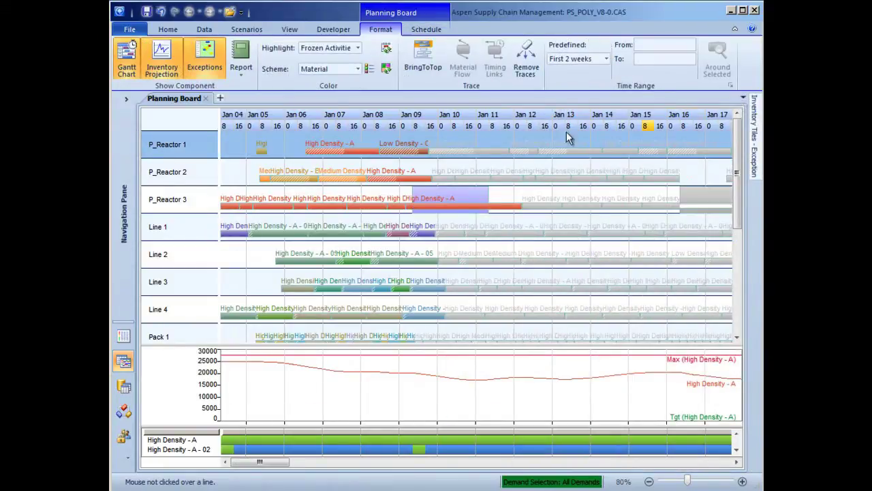
# - Select the small 550-lot High Density - C activity on P_Reactor 1, trace its material flow, then remove the traces
pyautogui.click(265, 207)
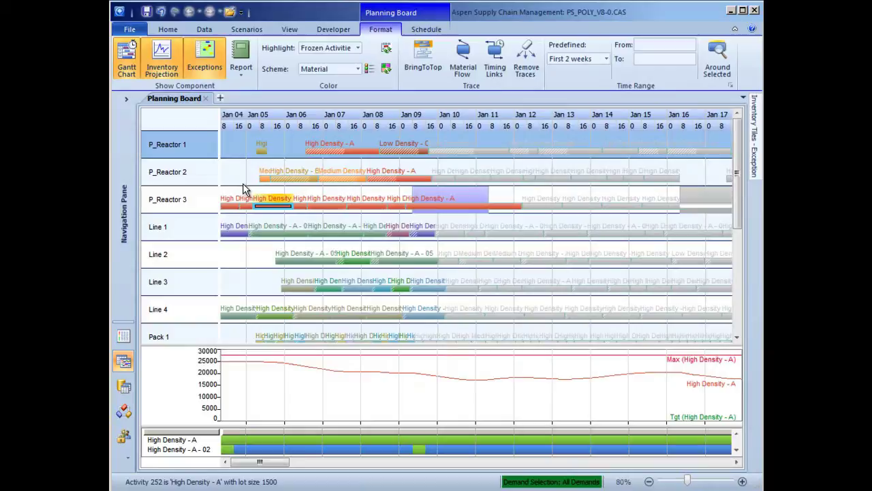
pyautogui.click(262, 150)
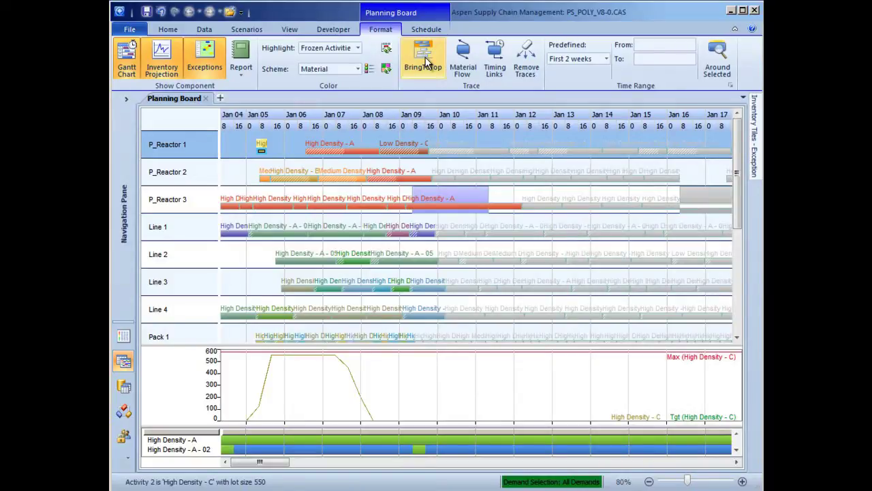
pyautogui.click(467, 60)
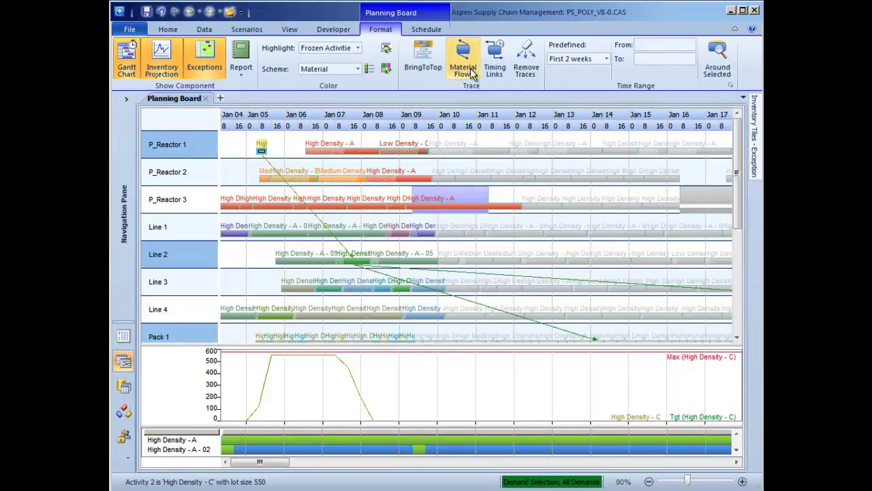
pyautogui.click(526, 68)
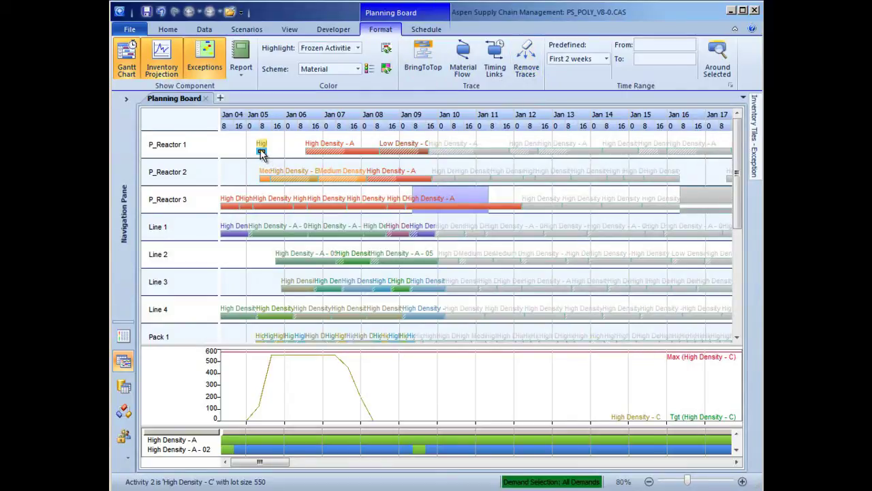
# - Use Add Before to insert High Density - A, Quantity 1500 Pound, at the start of P_Reactor 1
pyautogui.click(422, 33)
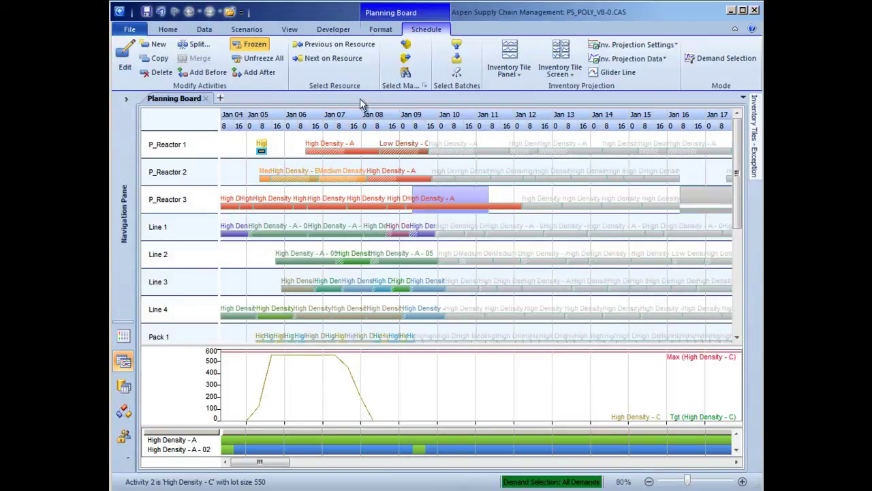
pyautogui.click(208, 74)
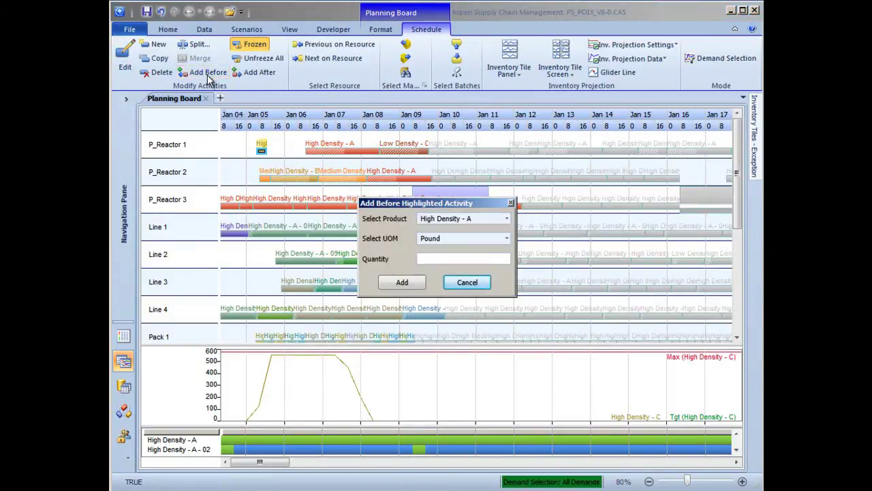
pyautogui.click(444, 259)
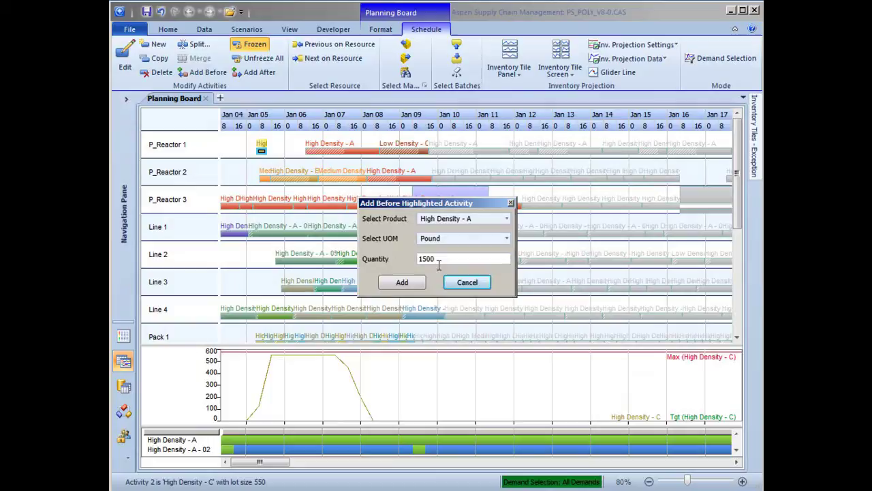
pyautogui.click(412, 281)
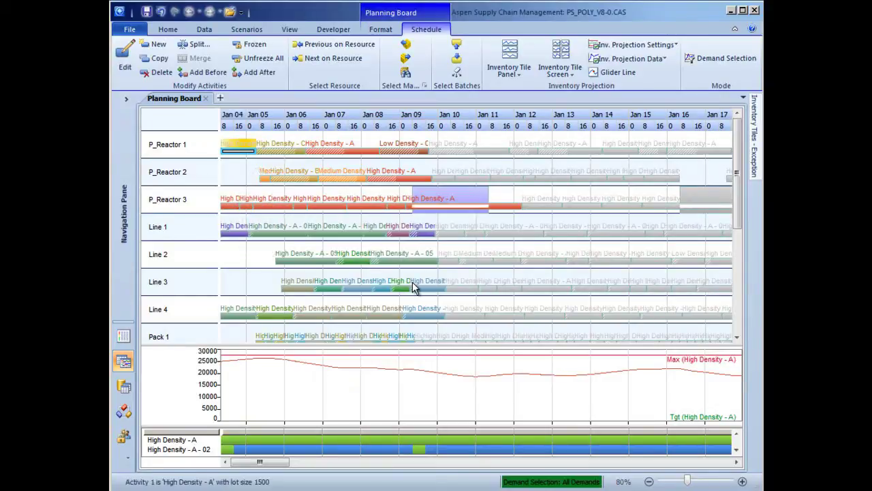
# - Change the first Line 1 High Density - A - 02 activity's amount from 750 to 500 and confirm
pyautogui.click(236, 233)
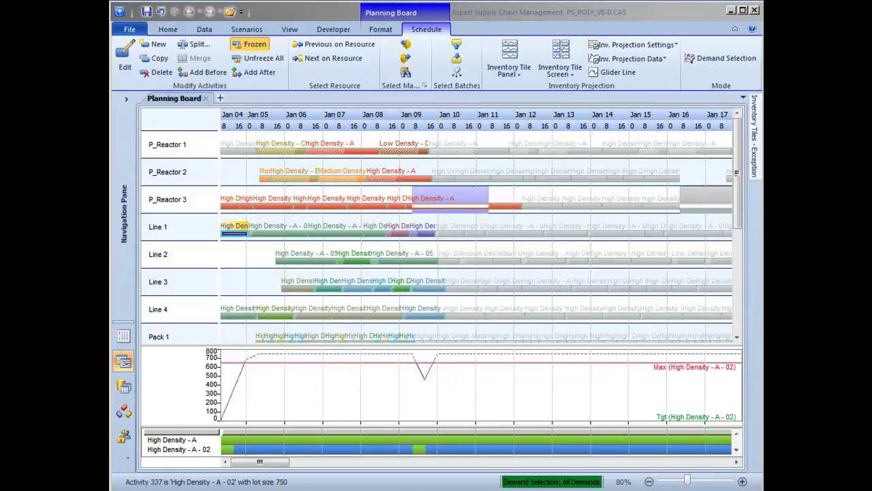
pyautogui.moveTo(697, 186); pyautogui.dragTo(493, 120)
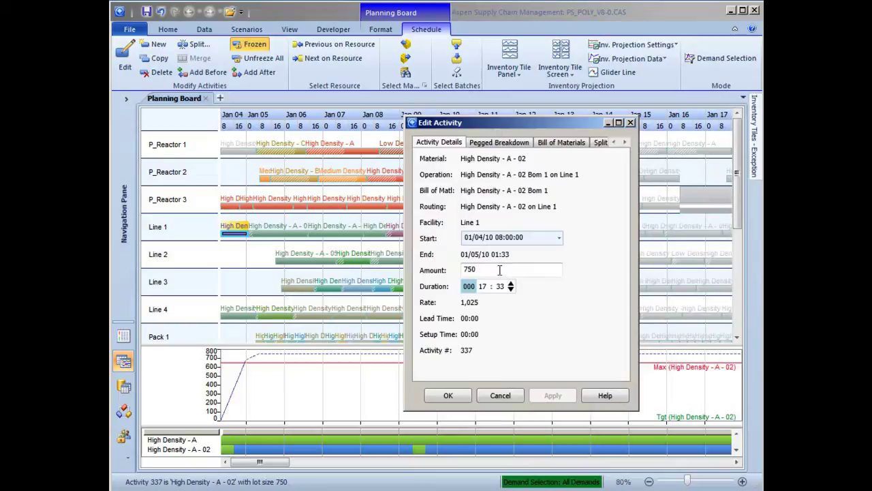
pyautogui.click(475, 269)
pyautogui.moveTo(476, 269); pyautogui.dragTo(446, 273)
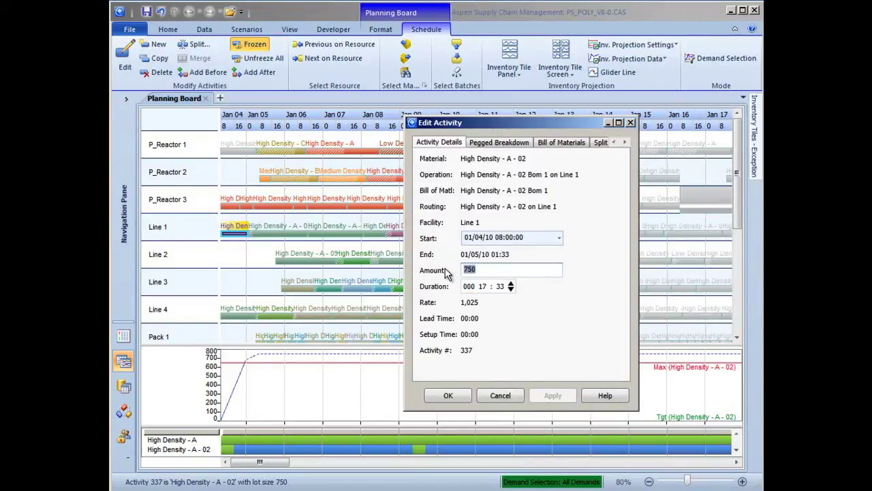
pyautogui.write('5')
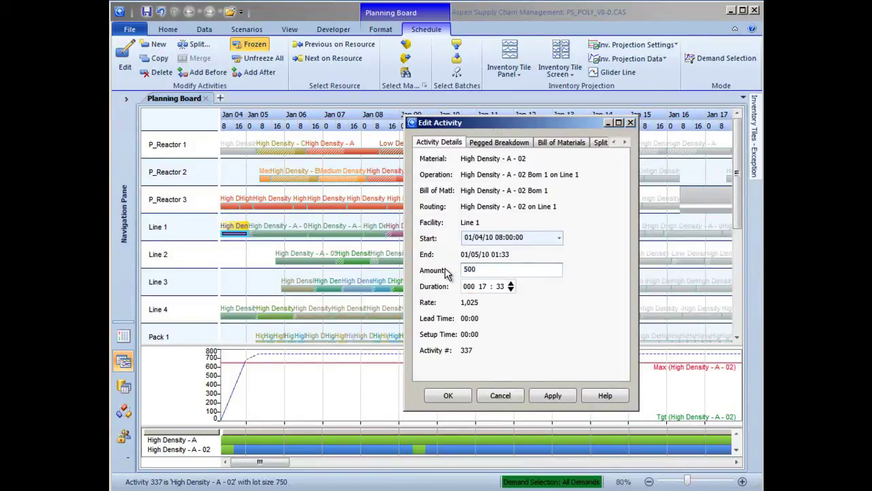
pyautogui.click(553, 396)
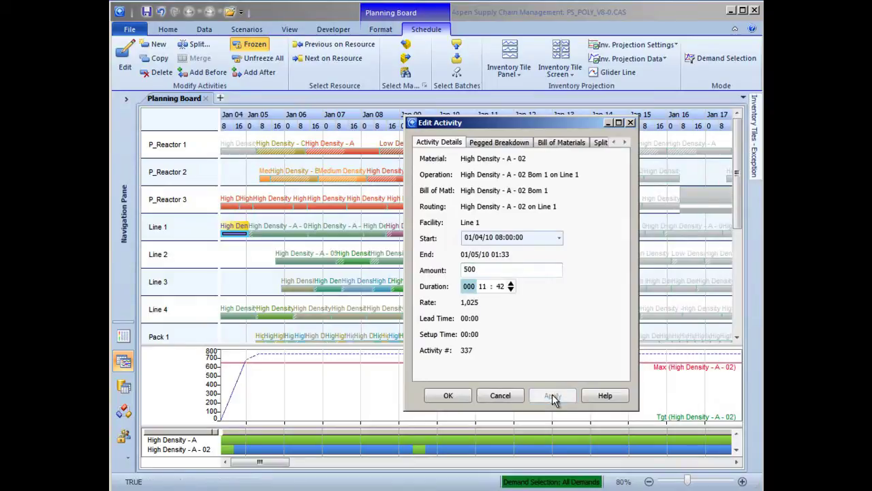
pyautogui.click(449, 396)
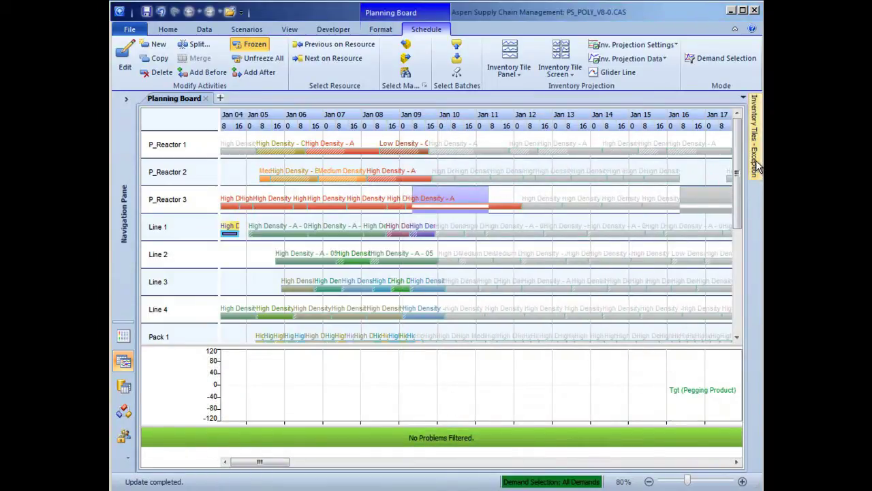
# - Slide out the Inventory Tiles - Exception panel and refresh it
pyautogui.moveTo(758, 167)
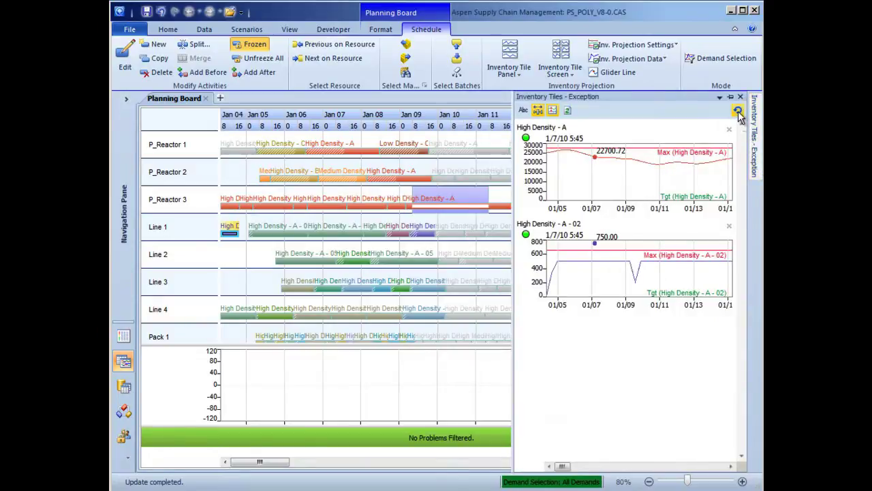
pyautogui.click(738, 112)
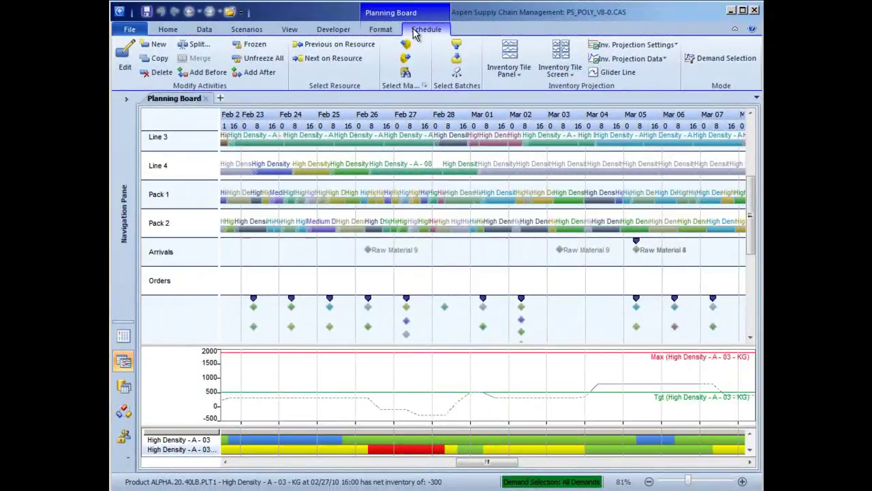
# - Widen the tile date range, chart the High Density - A - 03 and - KG tiles, and pin the panel open
pyautogui.click(509, 68)
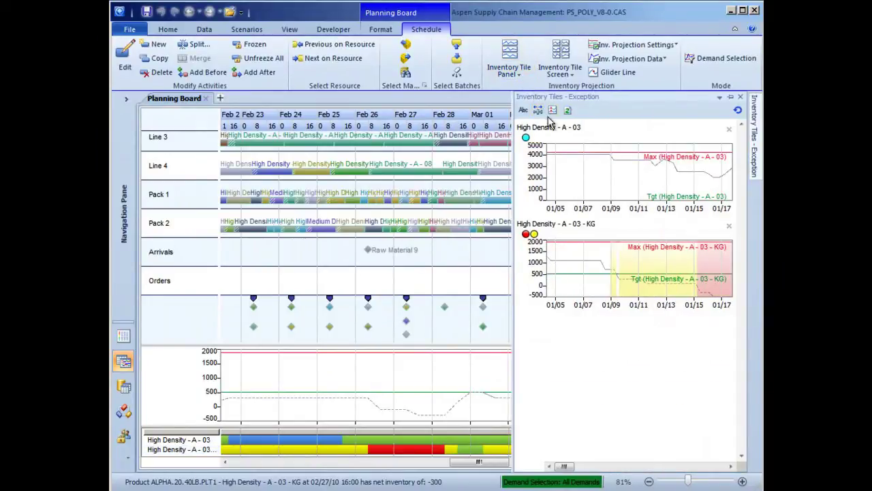
pyautogui.click(538, 109)
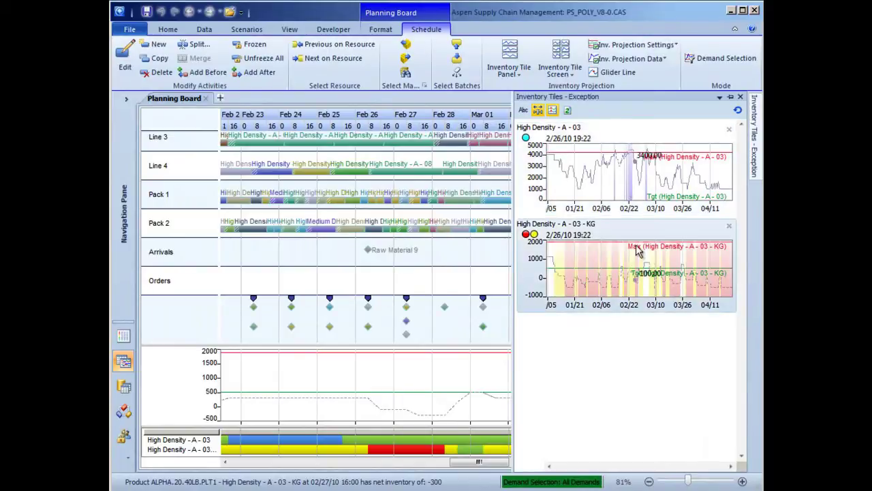
pyautogui.click(666, 284)
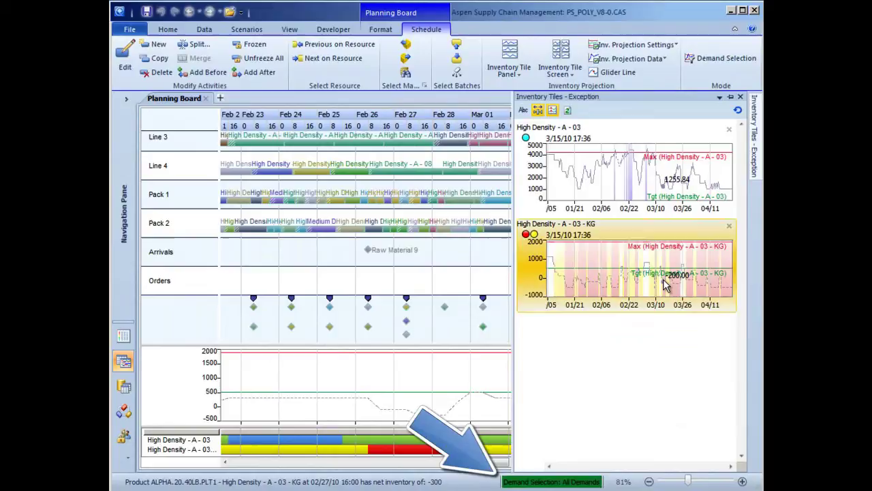
pyautogui.click(658, 183)
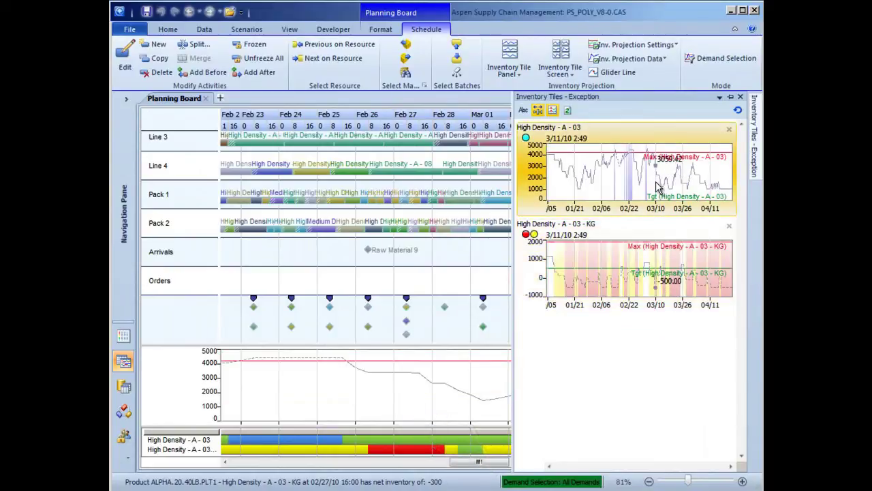
pyautogui.click(641, 261)
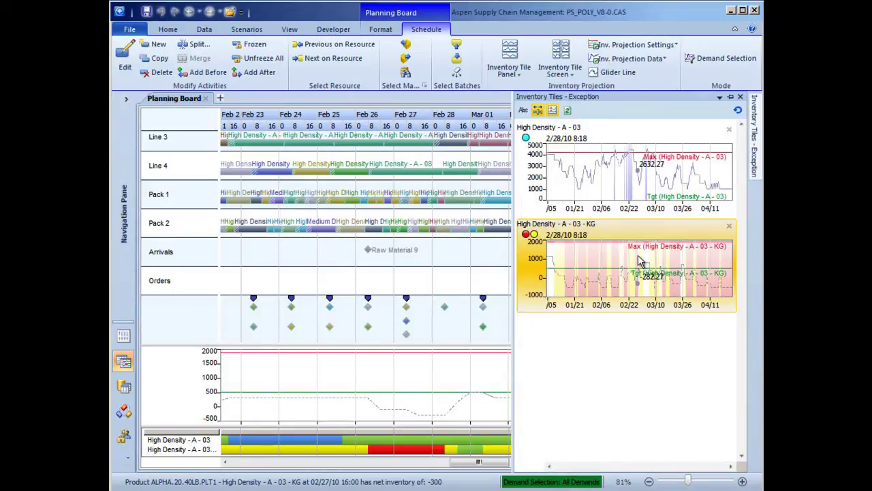
pyautogui.click(730, 98)
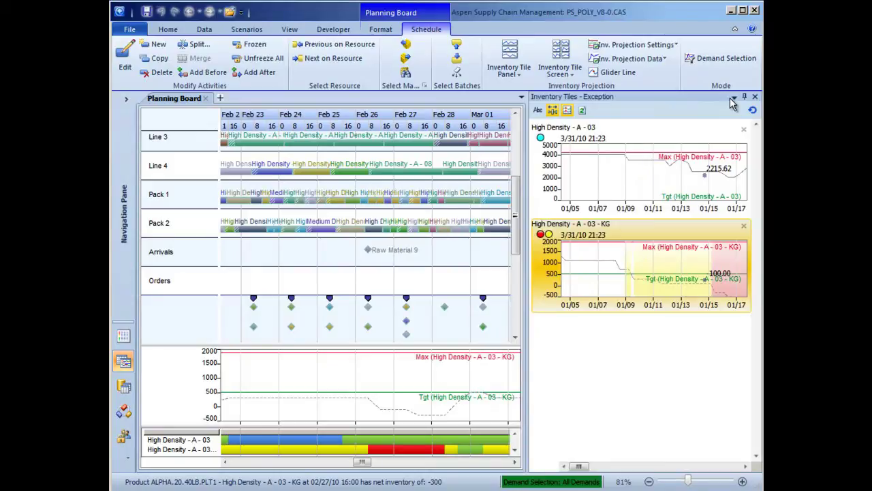
pyautogui.click(455, 255)
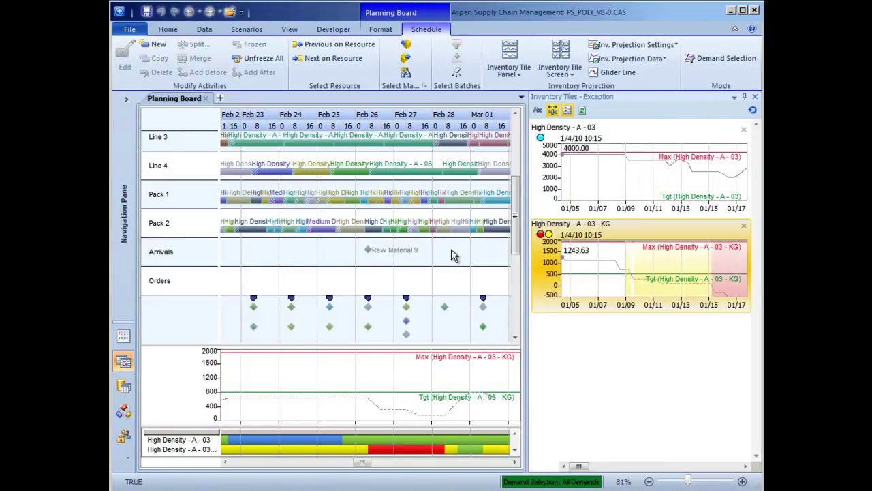
# - Uncheck Forecast in Demand Selection and apply, so only orders count as demand
pyautogui.click(695, 53)
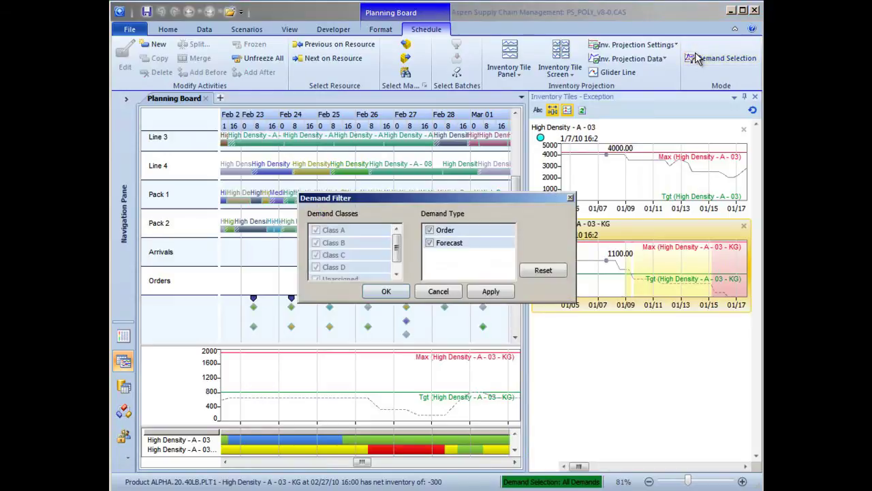
pyautogui.click(430, 243)
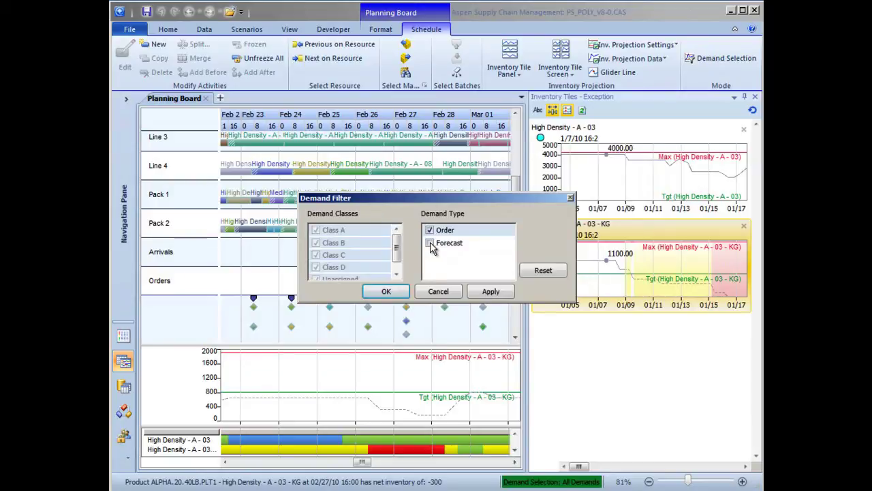
pyautogui.click(488, 293)
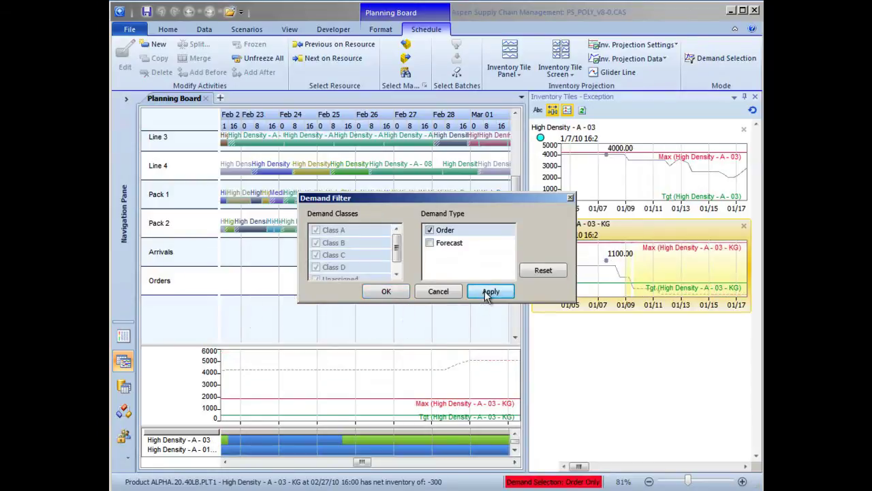
pyautogui.click(394, 293)
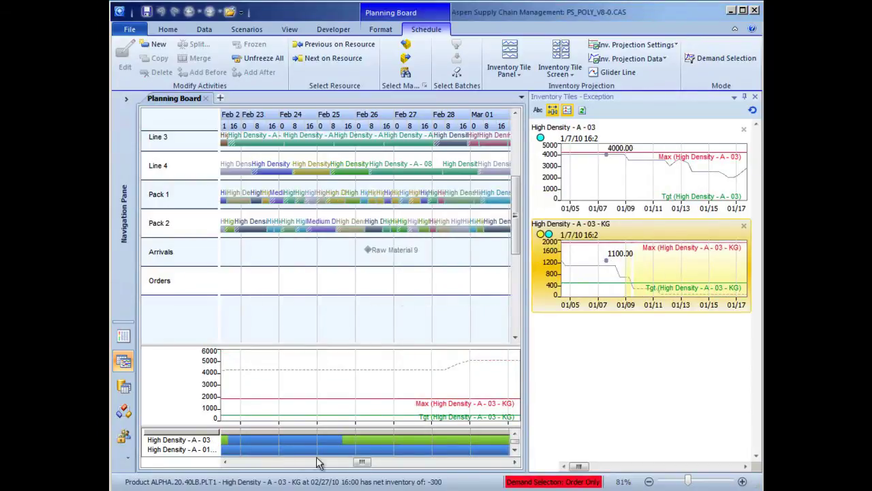
# - Refresh the inventory tiles and chart High Density - A - 03 on the board
pyautogui.moveTo(363, 463); pyautogui.dragTo(240, 463)
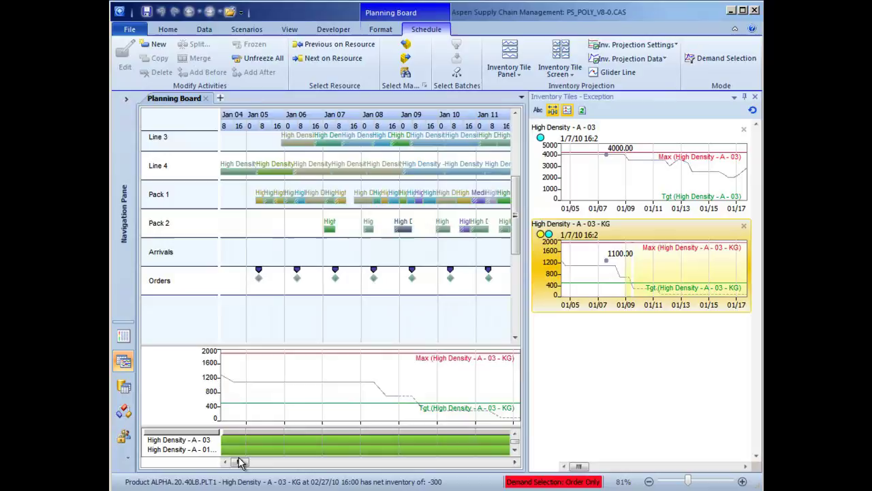
pyautogui.click(752, 111)
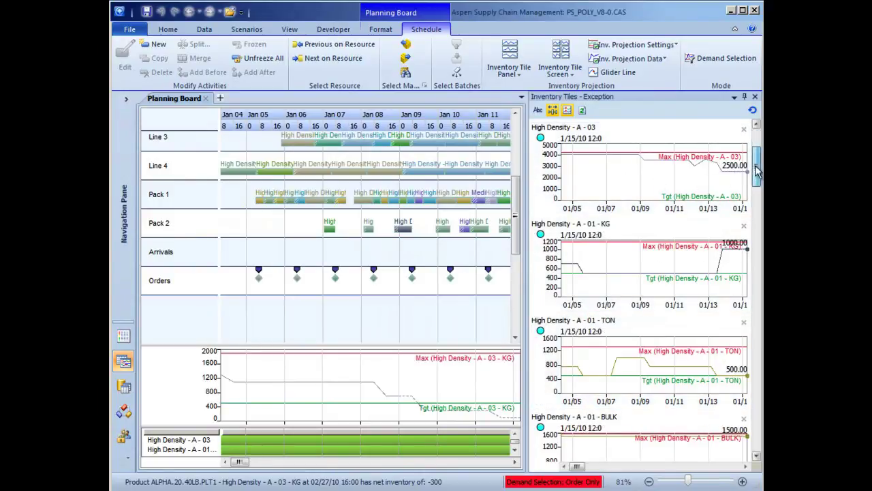
pyautogui.moveTo(756, 172); pyautogui.dragTo(755, 439)
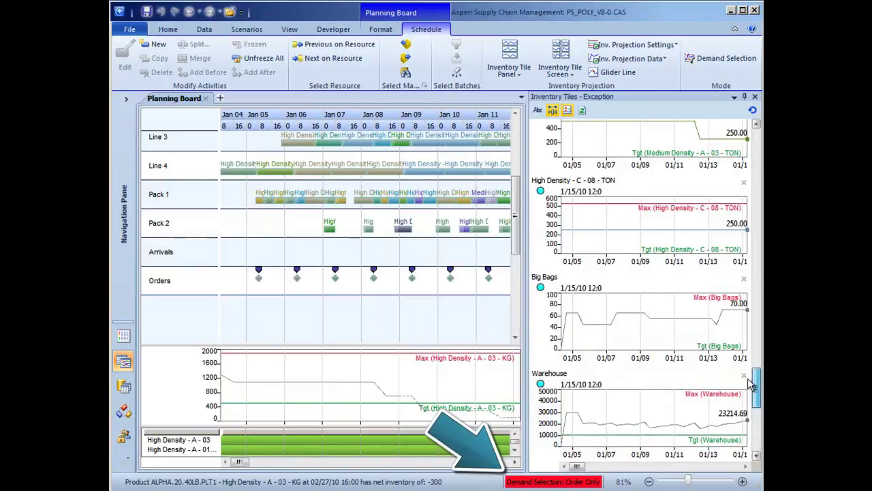
pyautogui.moveTo(753, 385); pyautogui.dragTo(754, 142)
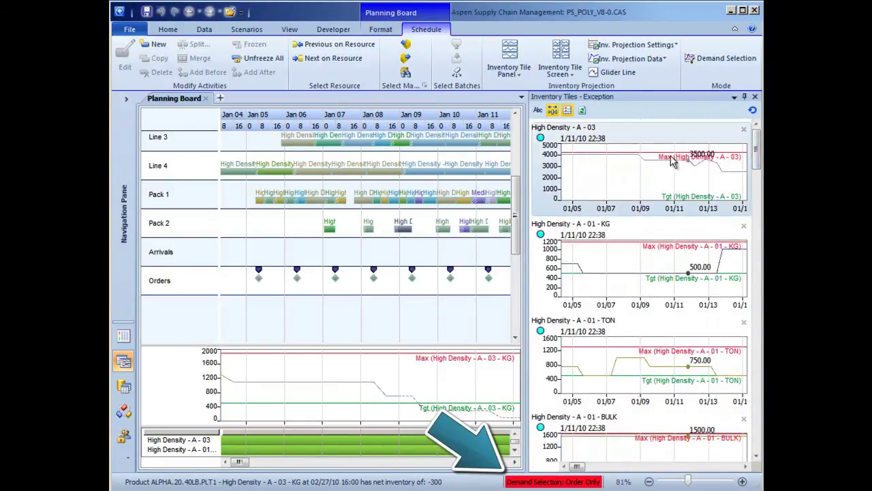
pyautogui.click(627, 161)
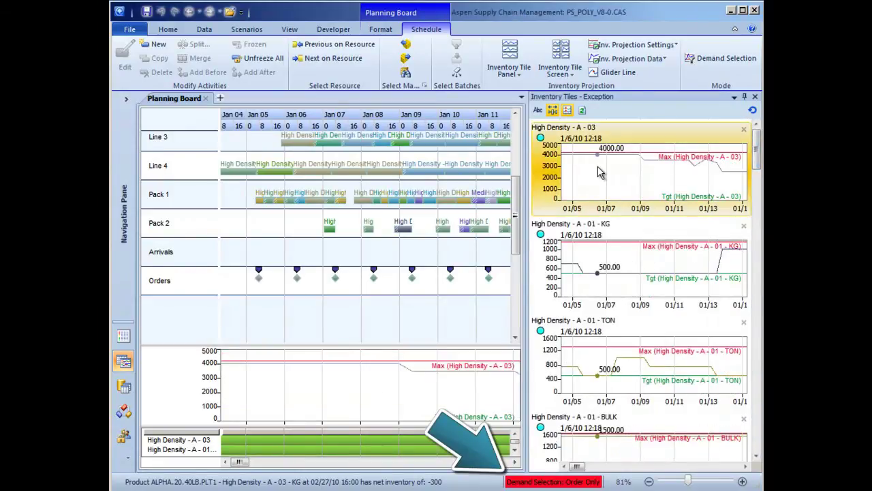
# - Re-enable Forecast in Demand Selection and apply, so all demands count again
pyautogui.click(699, 58)
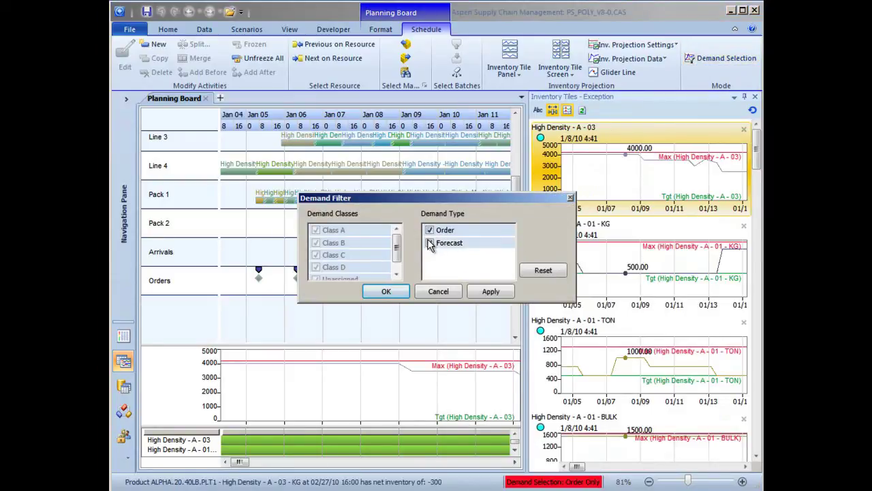
pyautogui.click(491, 292)
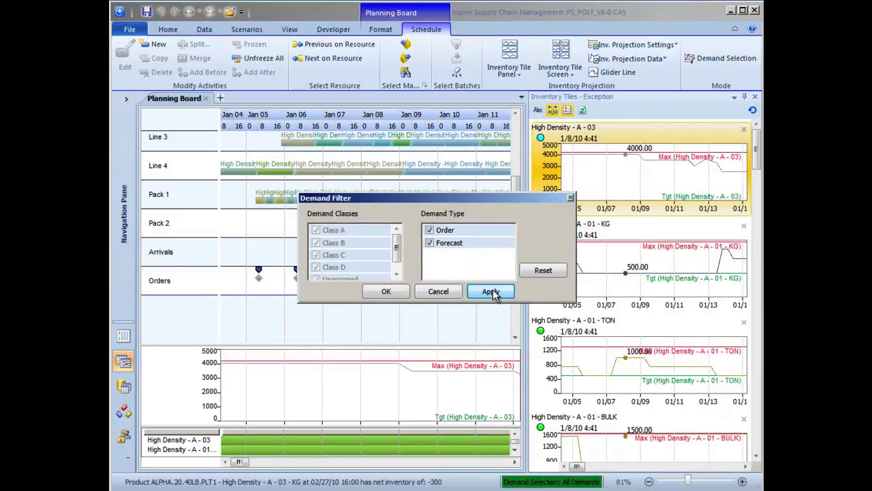
pyautogui.click(387, 292)
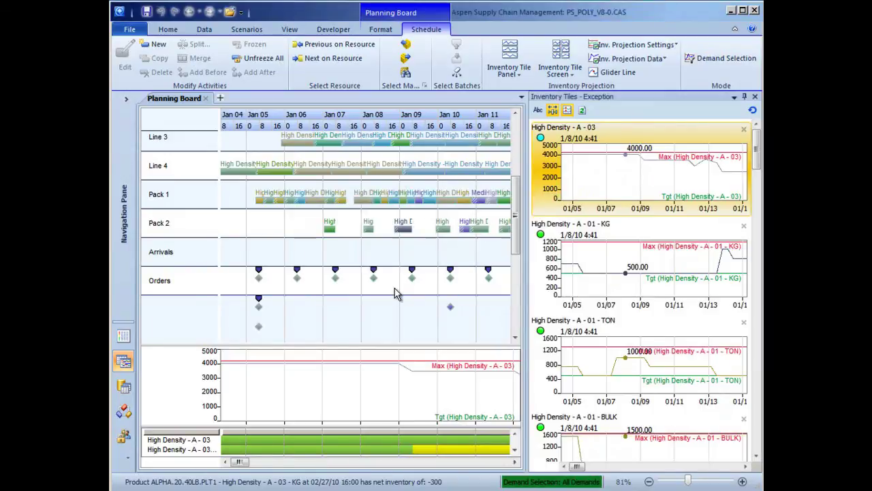
# - Refresh the inventory tiles and select the flagged High Density - A - 03 - KG tile
pyautogui.moveTo(240, 461); pyautogui.dragTo(467, 456)
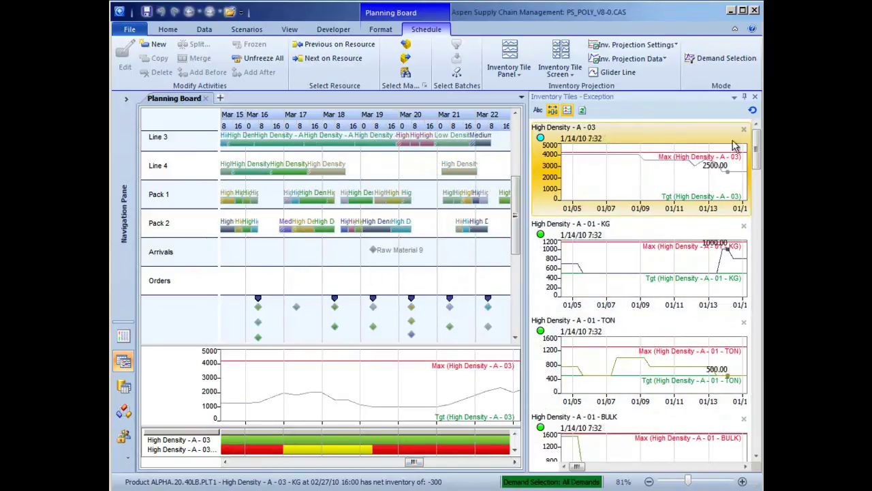
pyautogui.click(752, 111)
pyautogui.click(629, 262)
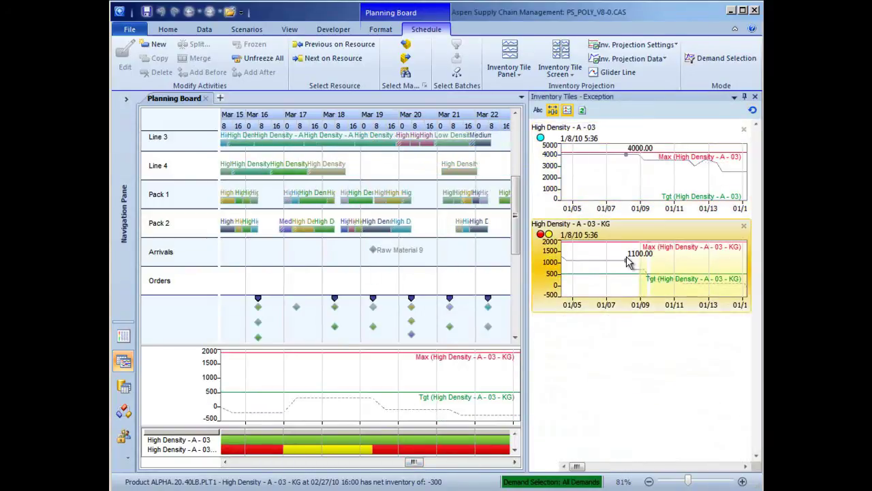